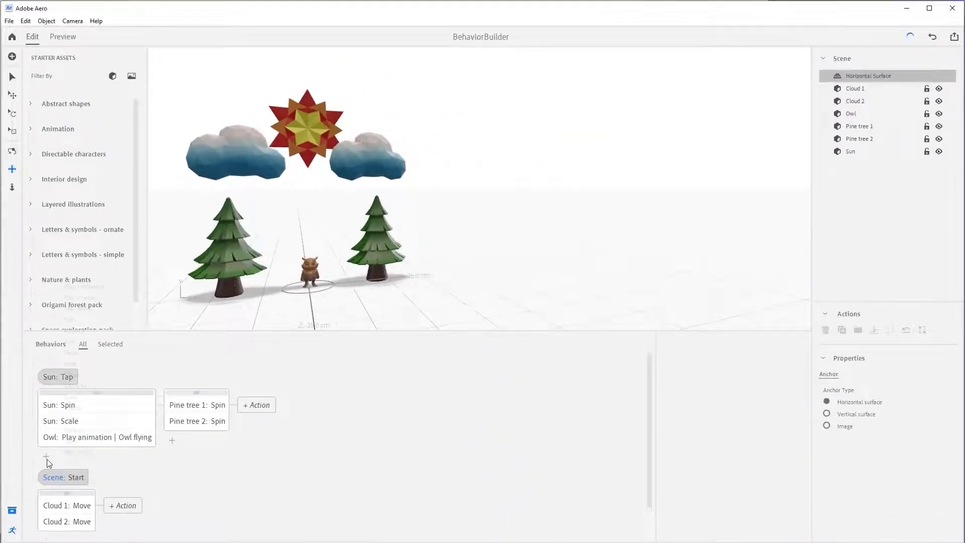
Look through the action and trigger type lists without adding anything, then preview the scene full-screen.
click(56, 435)
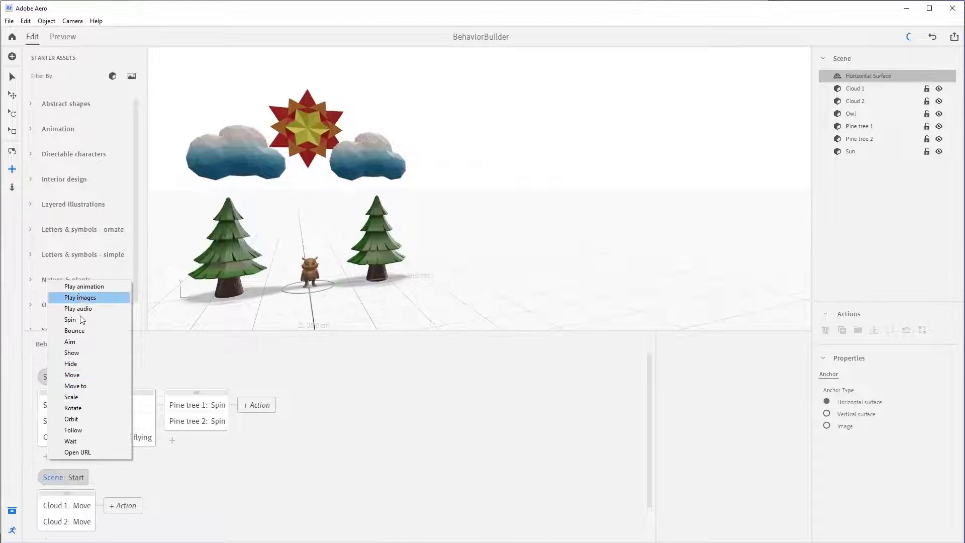
click(304, 448)
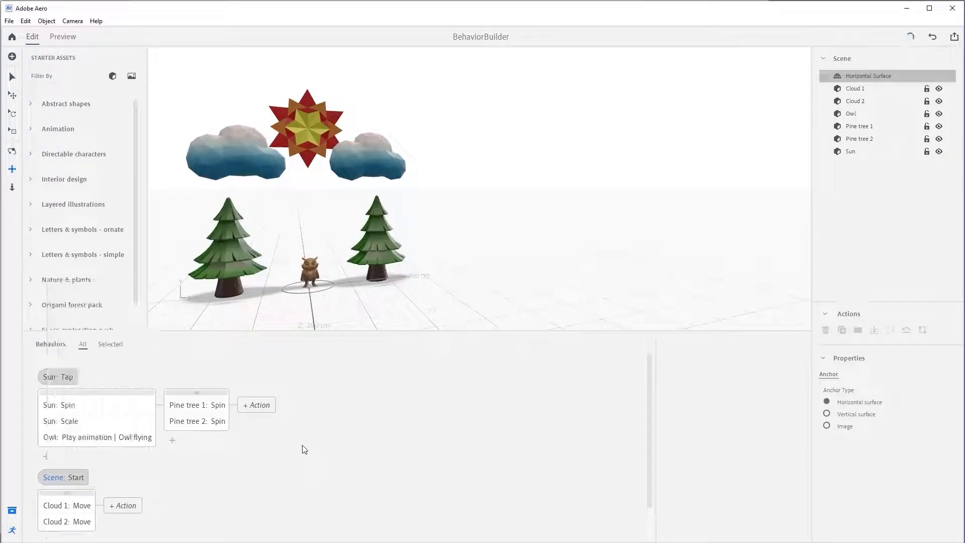
scroll(293, 448, down, 2)
click(56, 531)
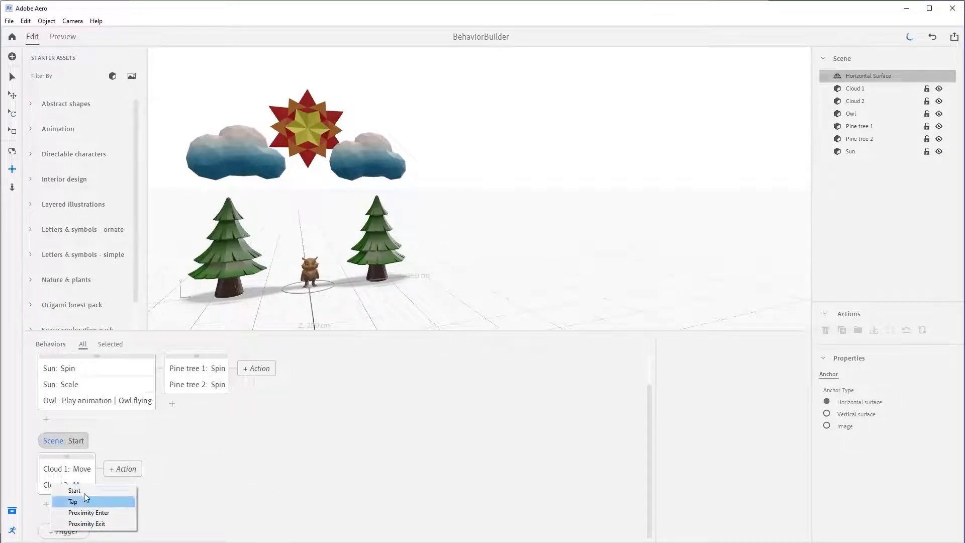
click(234, 469)
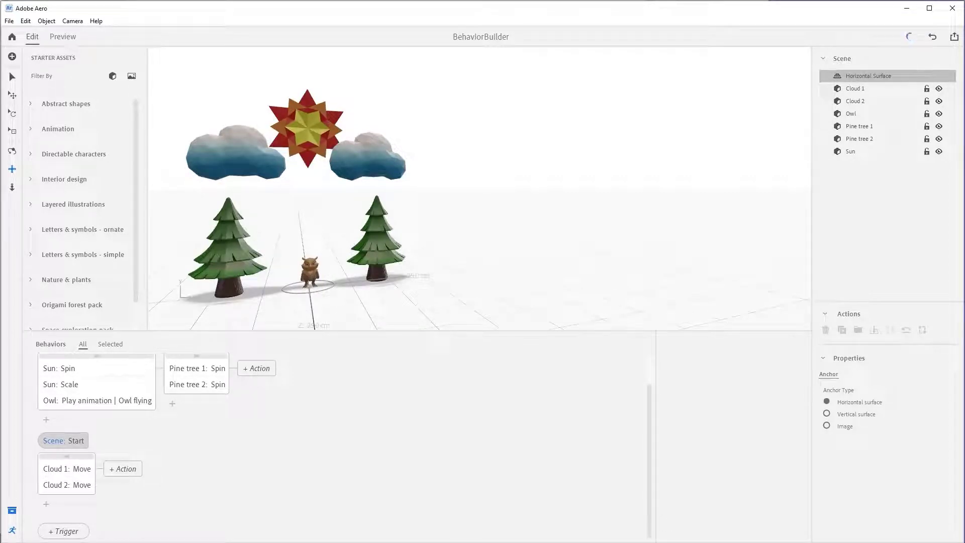
click(62, 36)
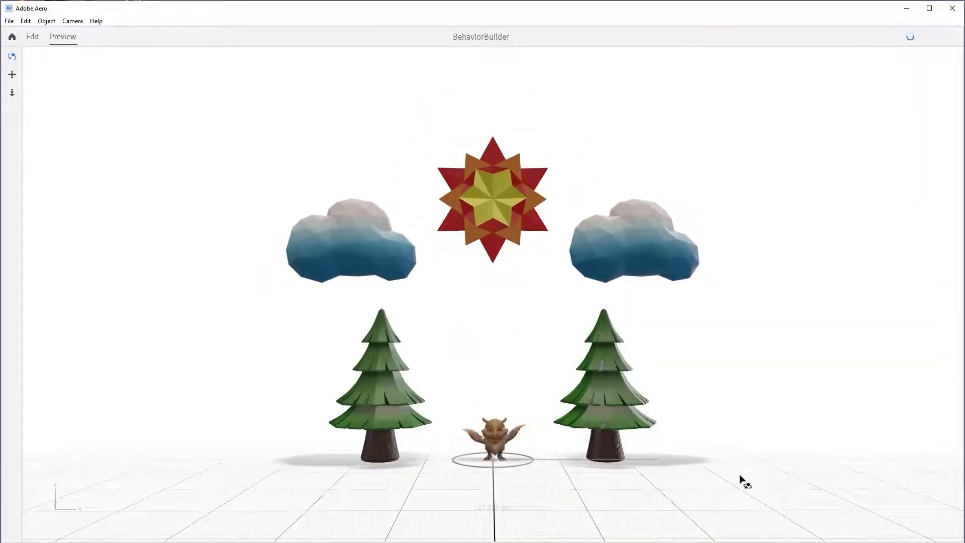
Return to edit mode, reframe the camera to centre the scene, and select the Sun.
click(32, 36)
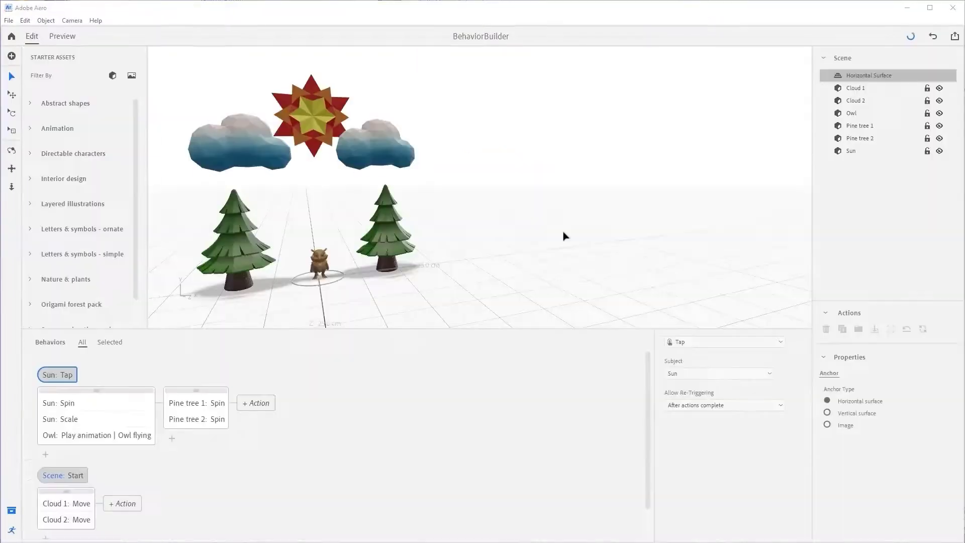
click(70, 21)
click(79, 45)
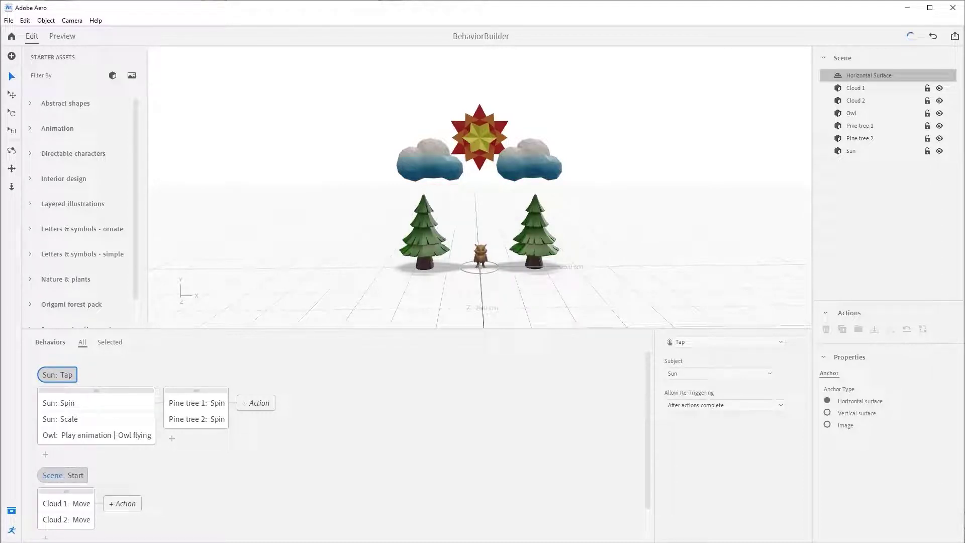
click(853, 153)
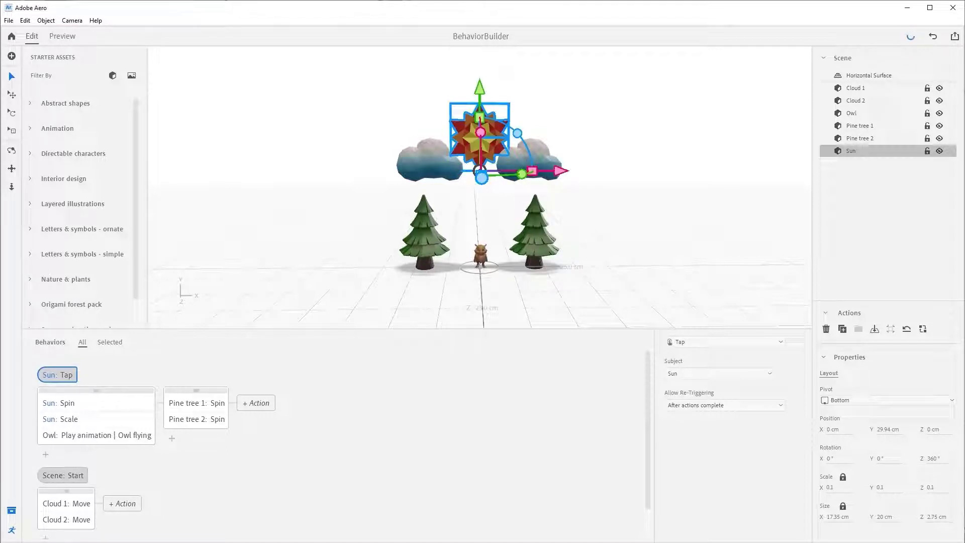
Select Cloud 1 and filter Behaviors to Selected, then switch back to the All view.
click(860, 90)
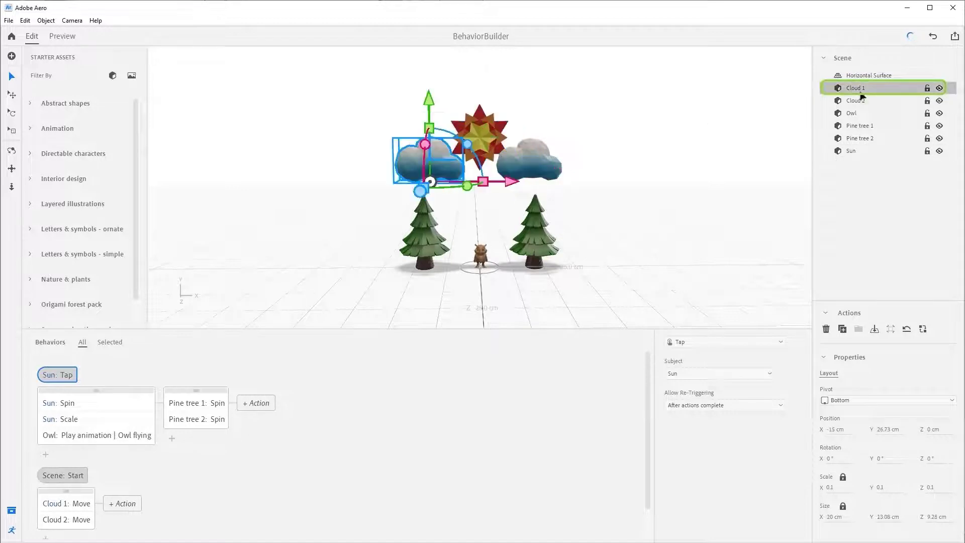
click(110, 343)
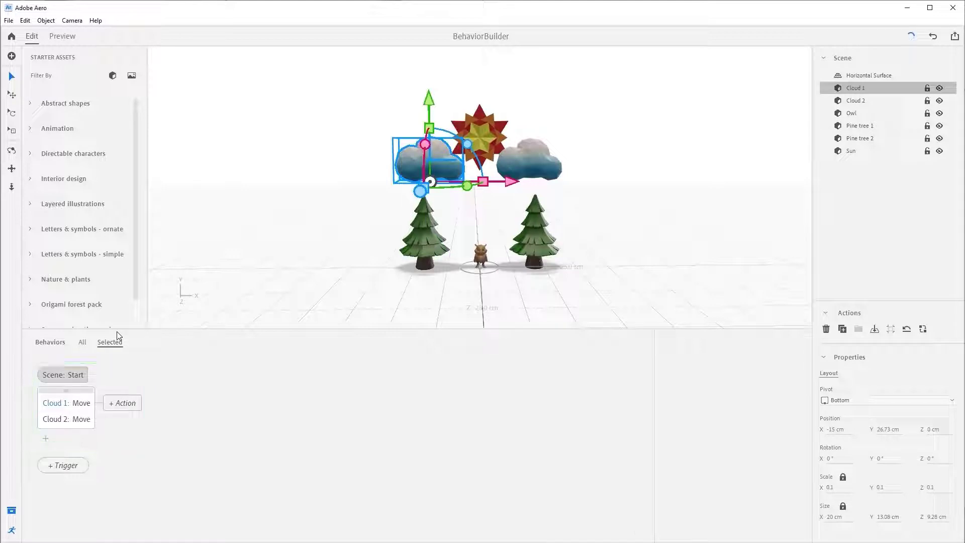
click(84, 340)
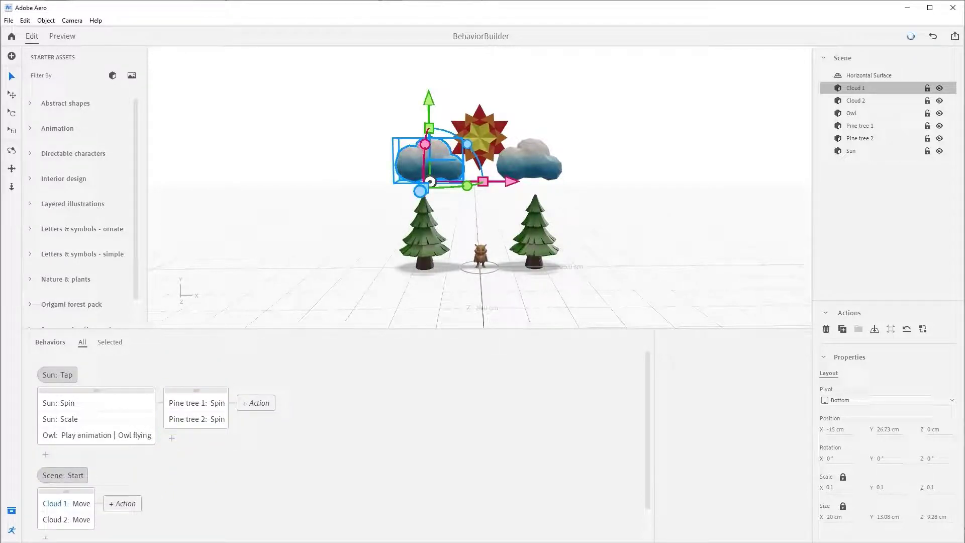
In Preview, tap the sun to check that it and the pine trees spin, then return to Edit.
click(62, 36)
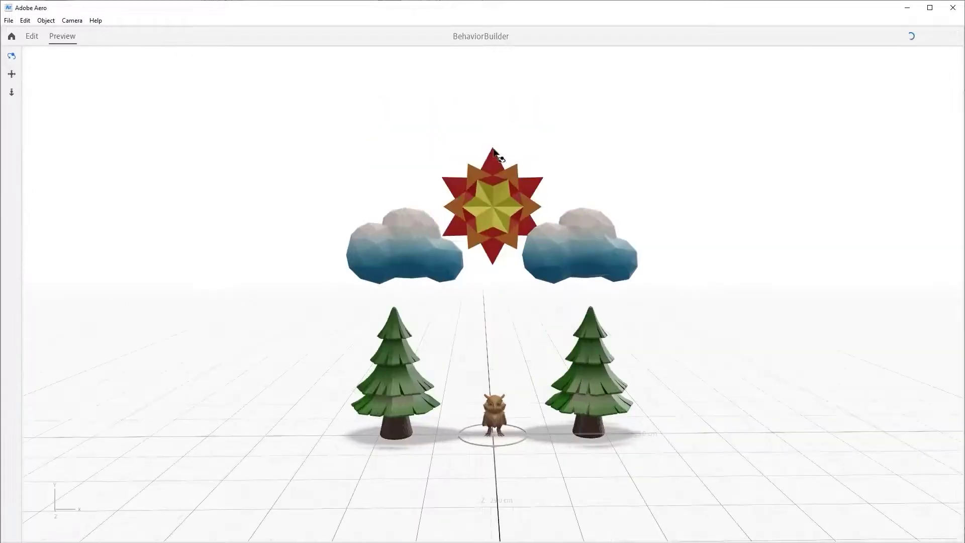
click(500, 190)
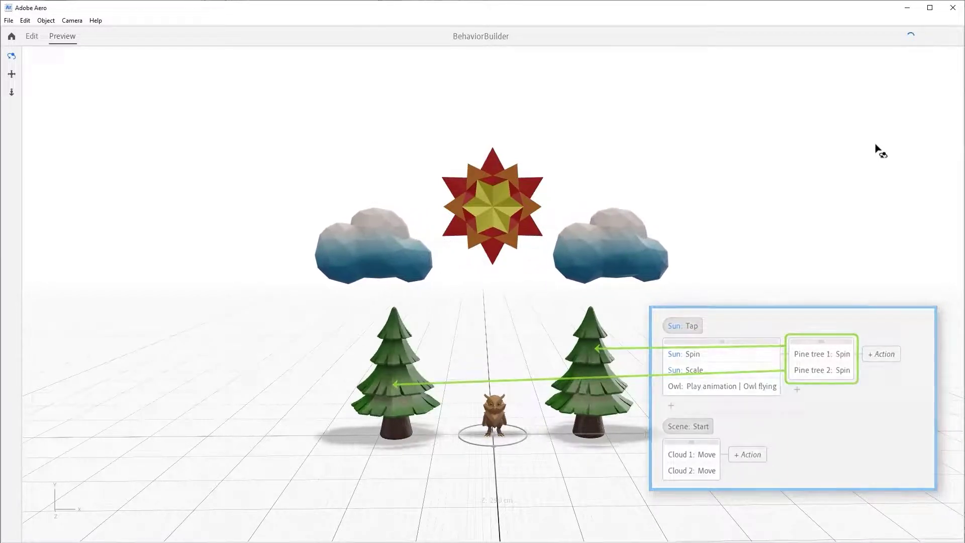
click(33, 38)
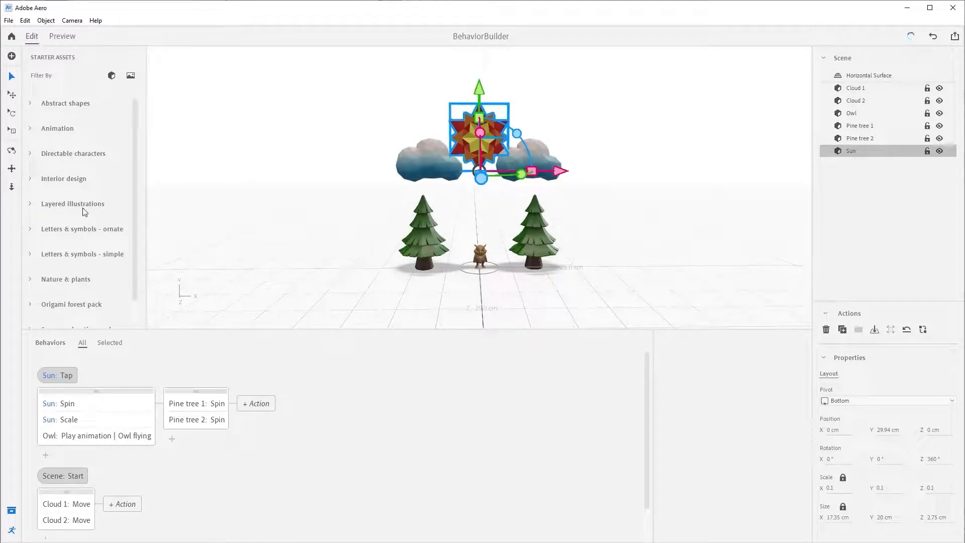
Rearrange the Sun: Tap actions, separating the owl flying animation and repositioning the Pine tree 1 spin.
click(97, 441)
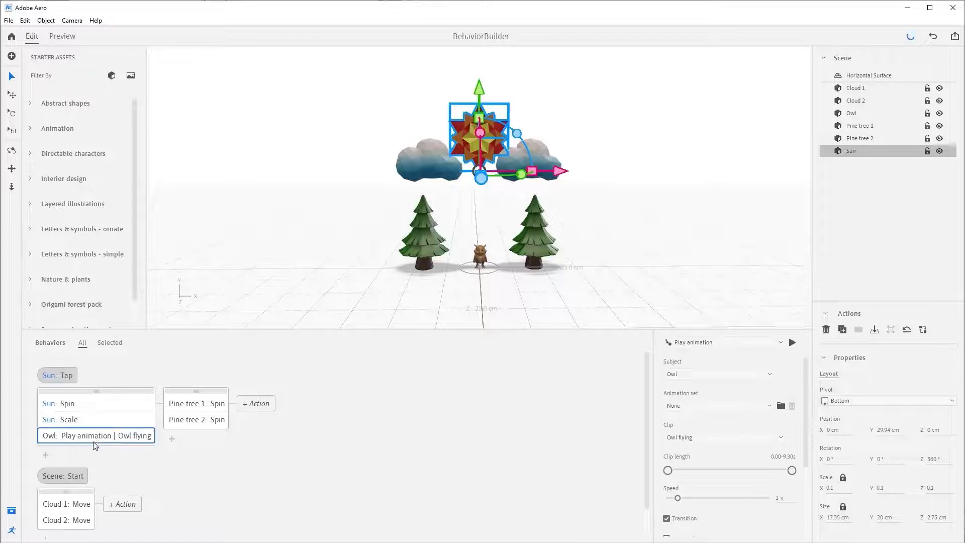
drag(95, 445, 92, 447)
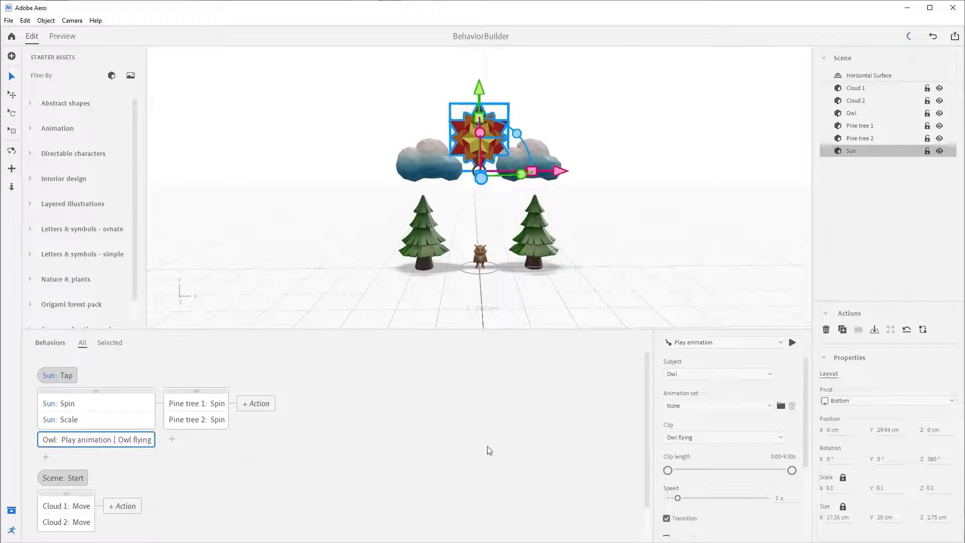
drag(201, 404, 191, 375)
scroll(302, 420, up, 1)
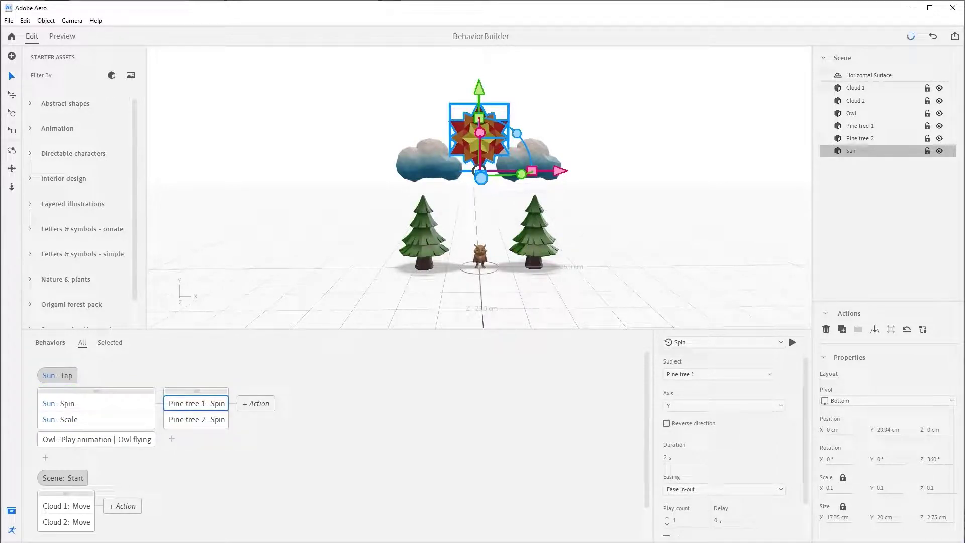
click(62, 37)
click(502, 203)
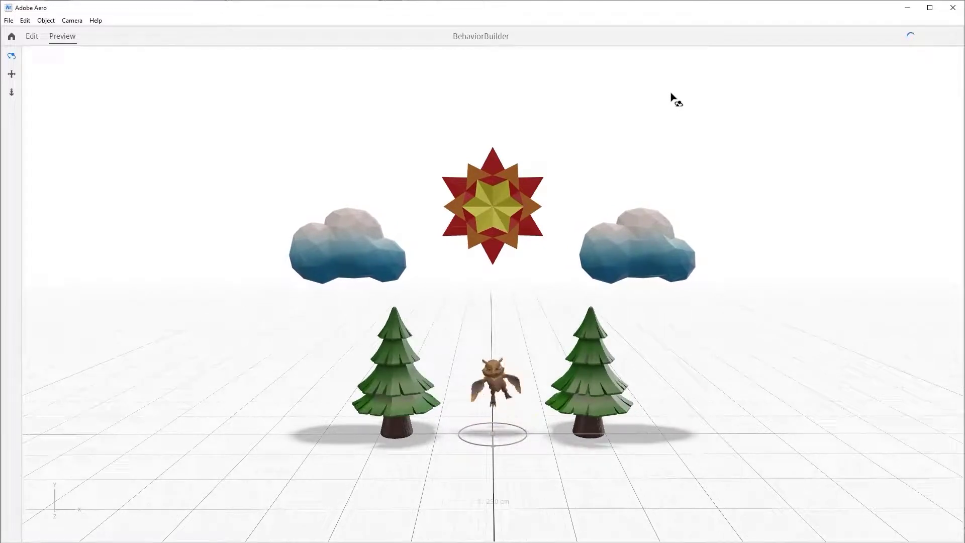
click(32, 37)
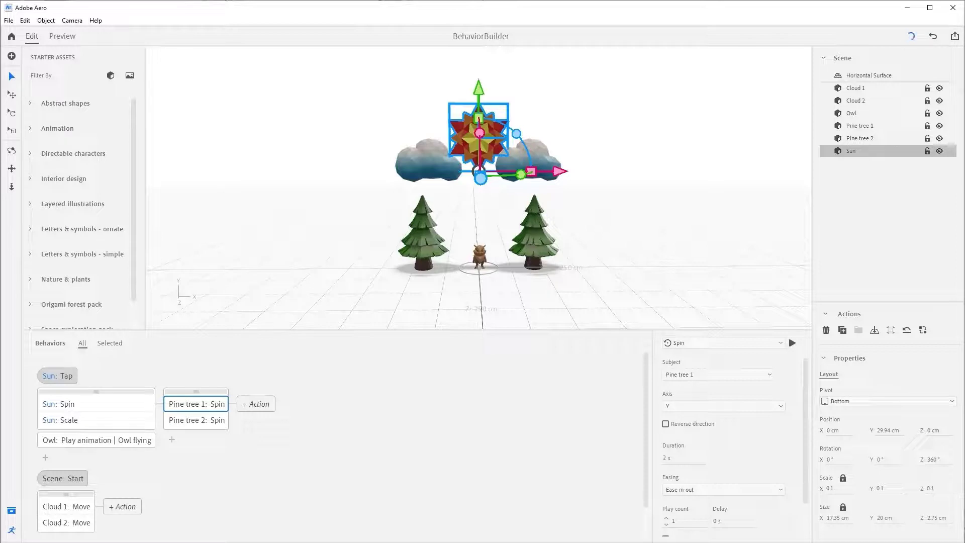
Add a new Tap trigger and set its Subject to Sun.
scroll(165, 362, down, 1)
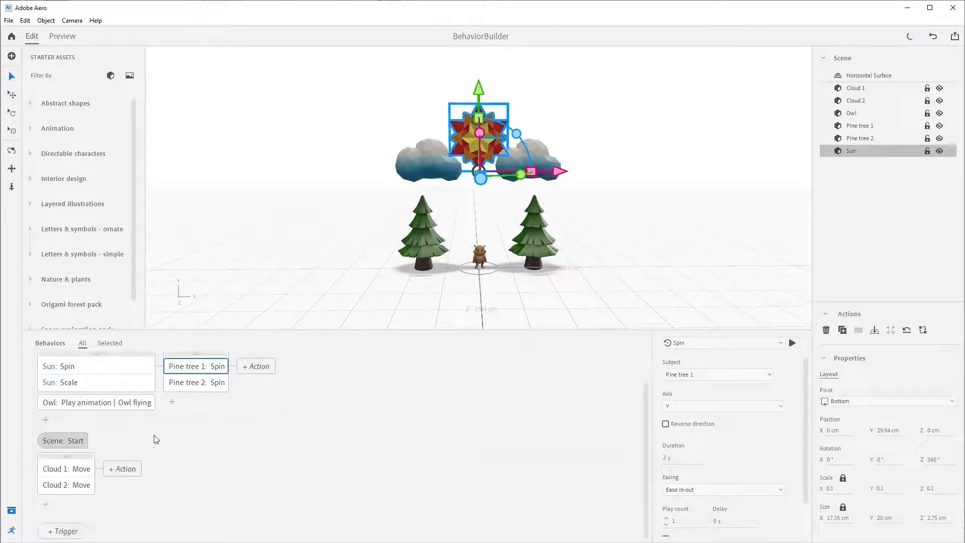
click(76, 533)
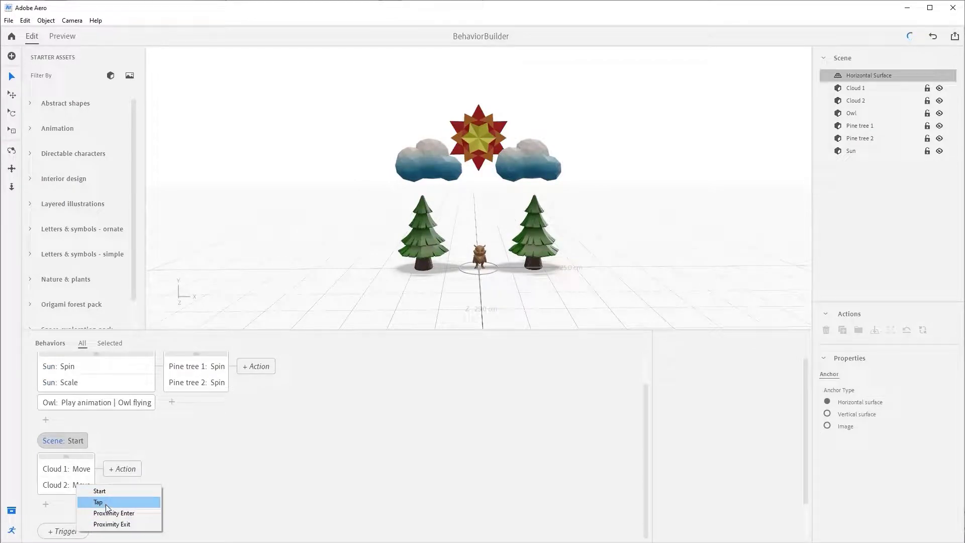
click(104, 500)
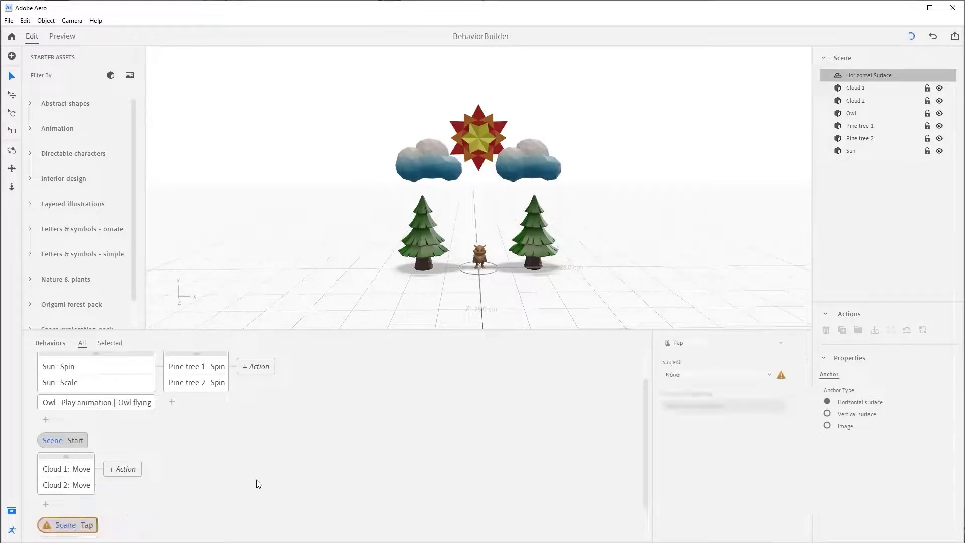
scroll(306, 432, down, 1)
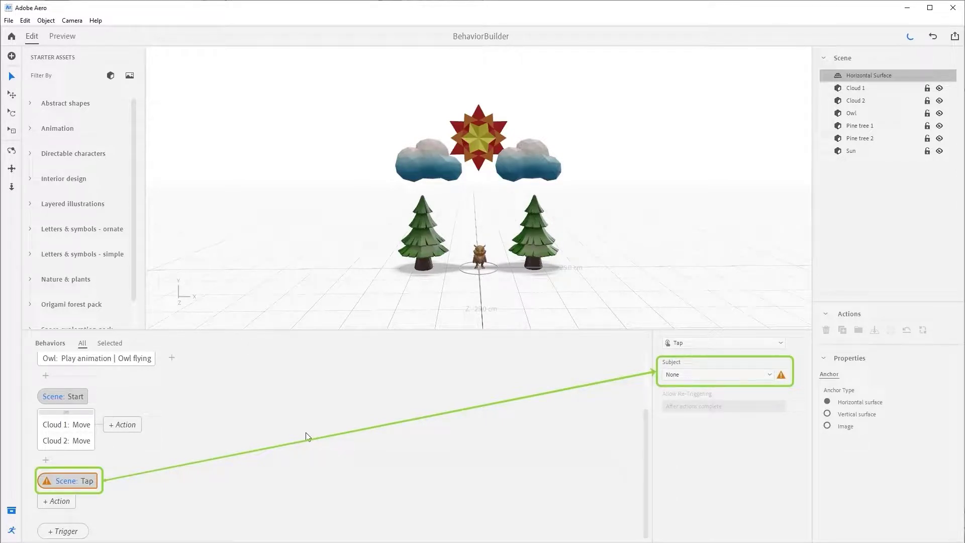
click(734, 378)
click(704, 454)
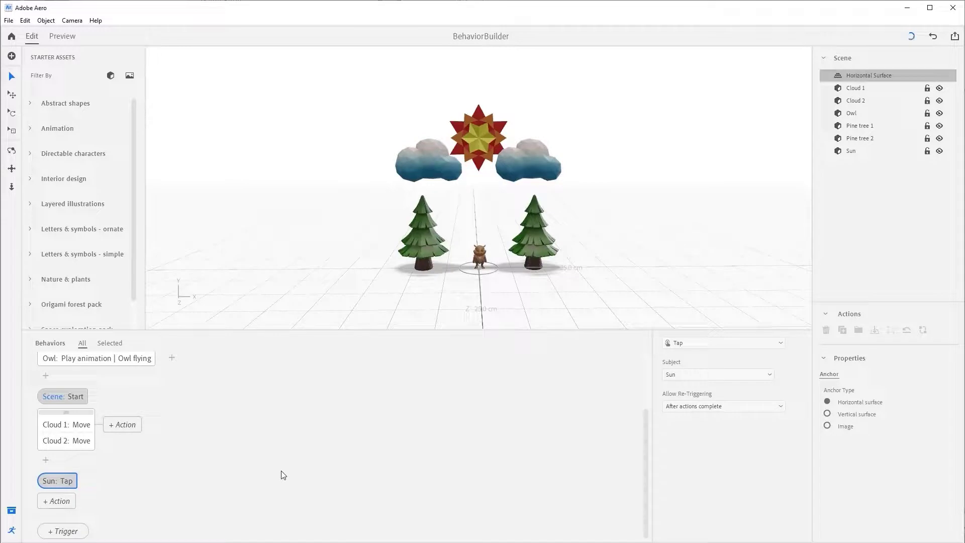
Under the new Sun: Tap trigger, add a Play animation action for the Owl's flying clip.
click(49, 507)
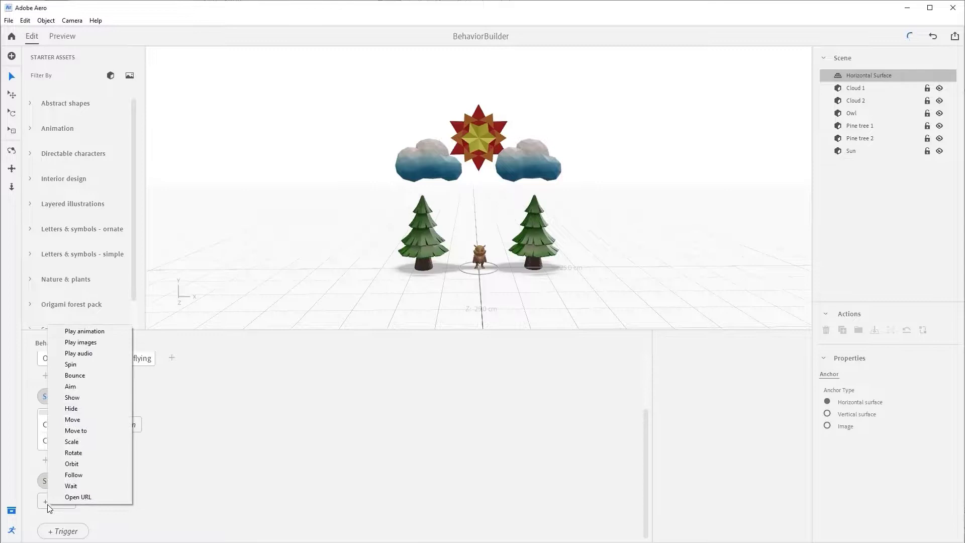
click(93, 330)
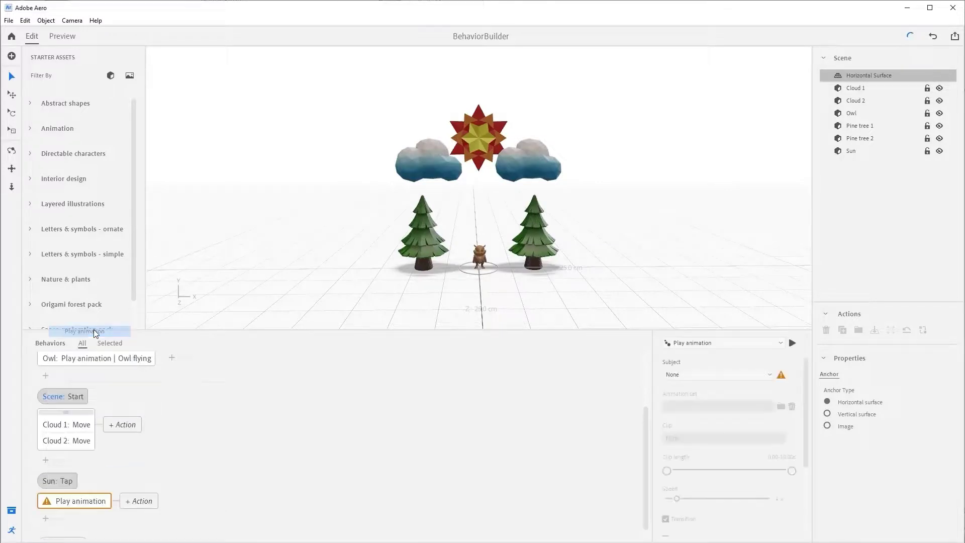
click(724, 374)
click(700, 420)
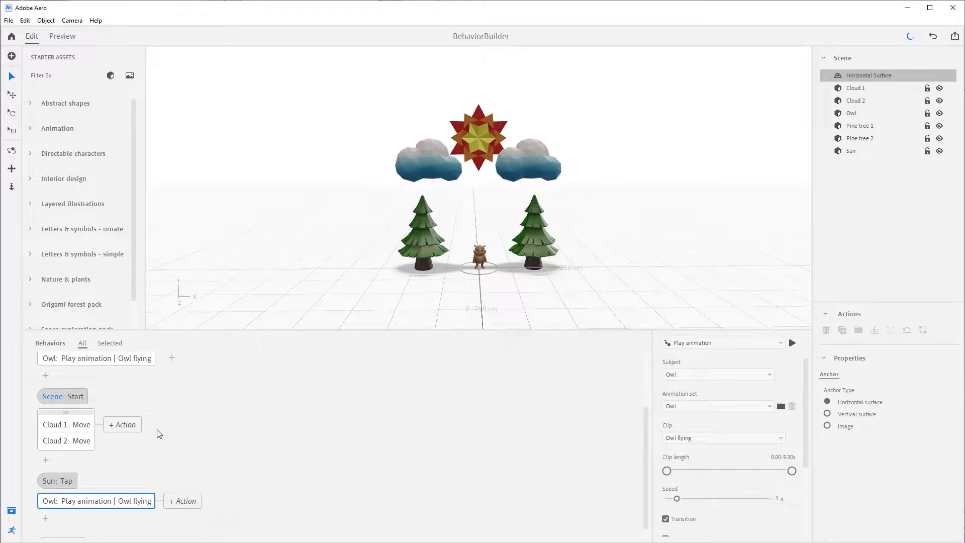
Delete the original Owl animation action from the first trigger and preview the scene.
click(122, 361)
scroll(165, 387, up, 2)
drag(132, 448, 130, 379)
key(Delete)
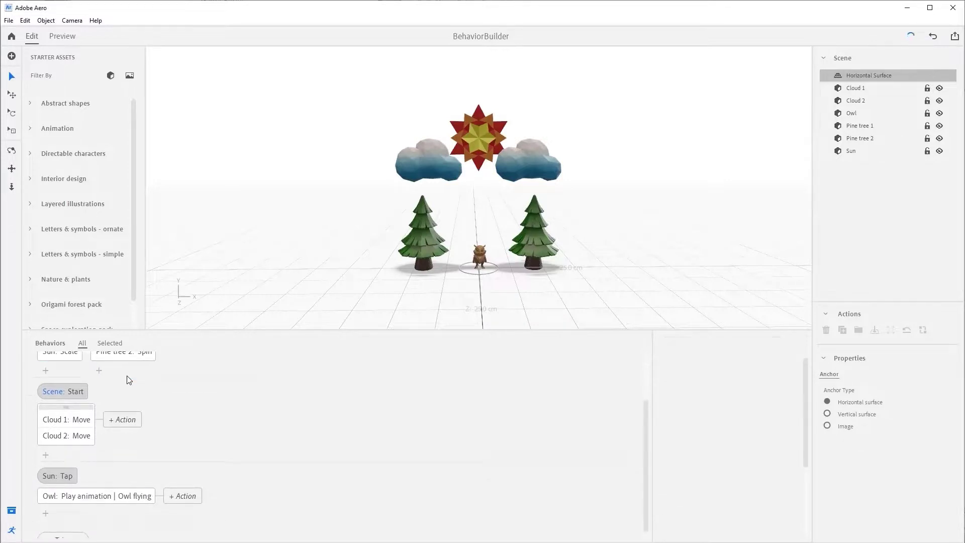
click(62, 35)
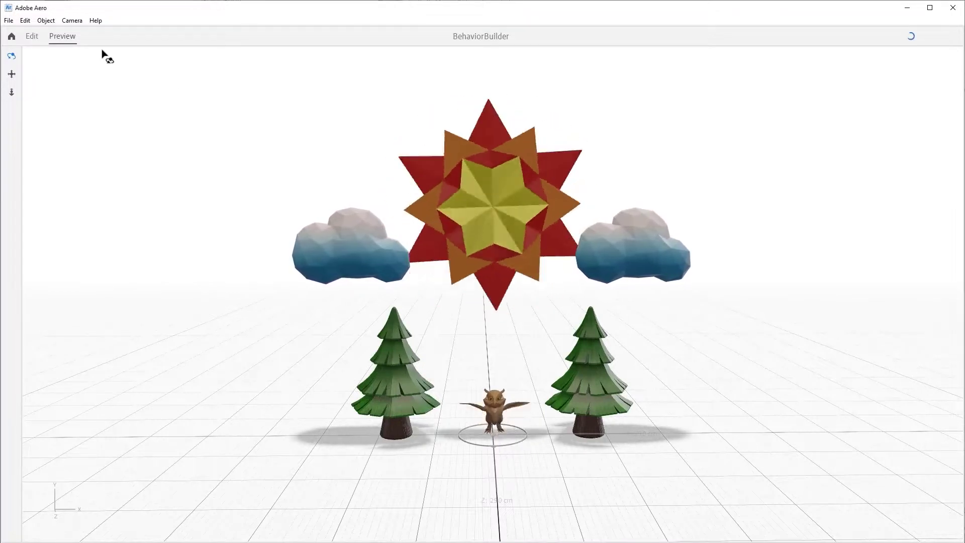
Return to edit mode and scroll through the Behaviors panel to review both sun-tap triggers.
click(32, 36)
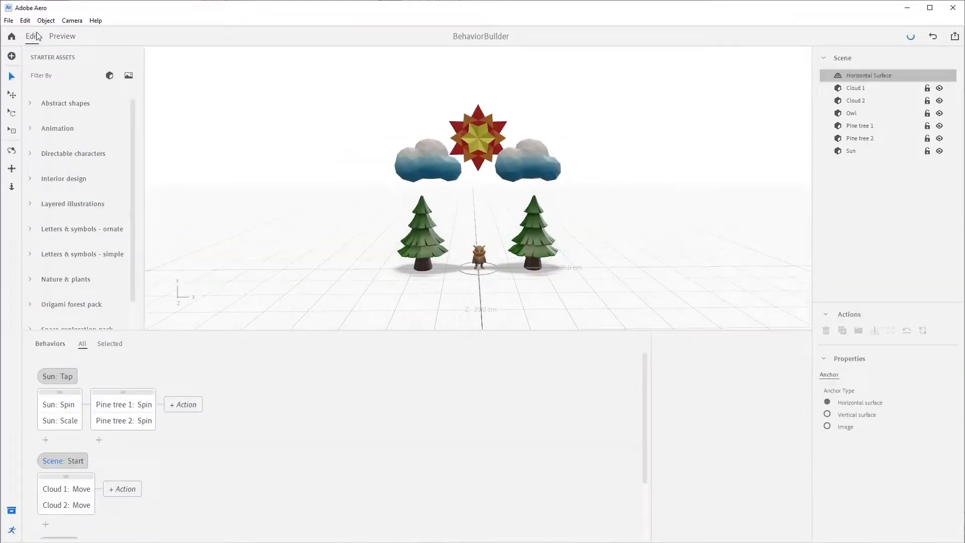
scroll(484, 436, down, 2)
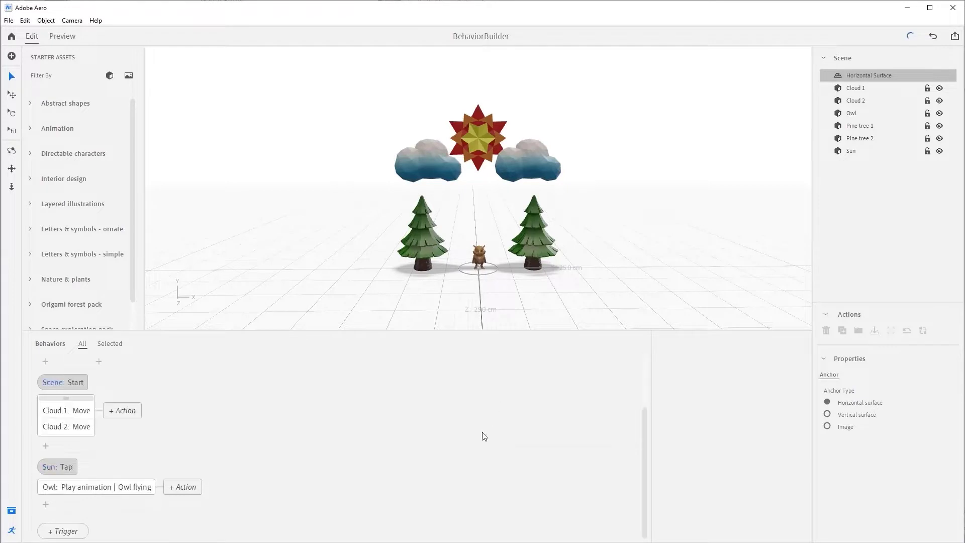
scroll(484, 436, up, 2)
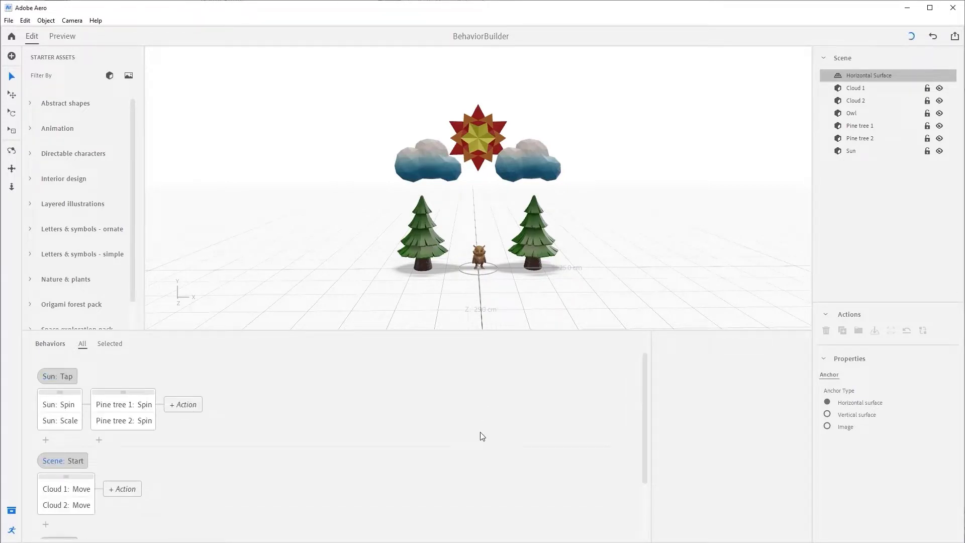